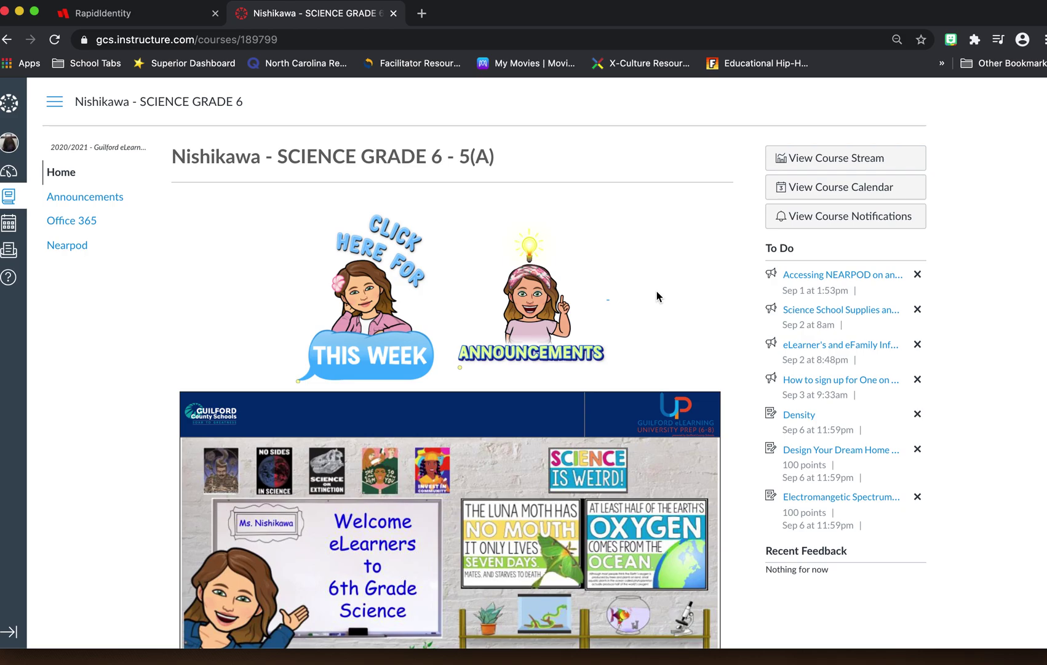
scroll(657, 296, "down", 3)
scroll(657, 296, "down", 10)
scroll(659, 296, "down", 5)
scroll(657, 296, "down", 4)
scroll(658, 297, "down", 2)
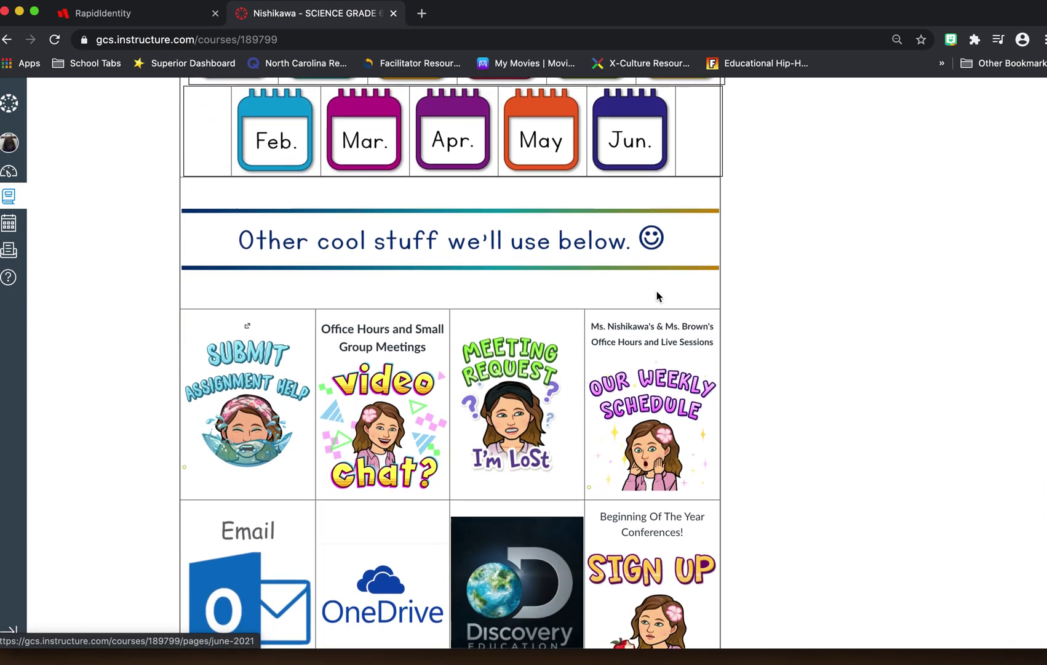
scroll(658, 296, "down", 2)
scroll(657, 296, "down", 3)
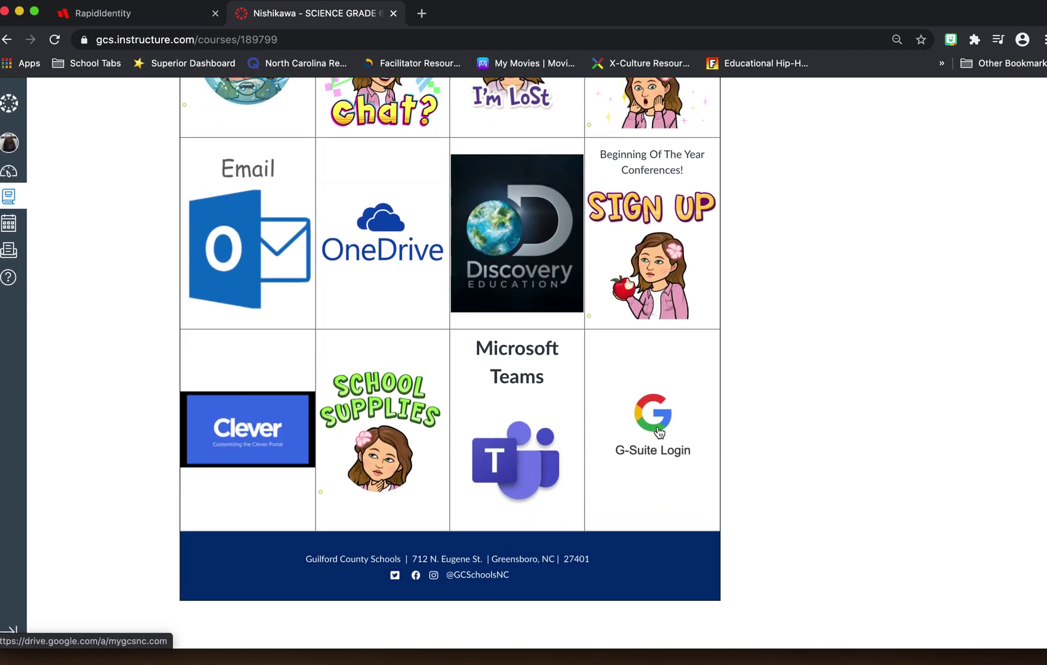
Use the course home page's G-Suite Login tile to bring up the district sign-in page.
left_click(659, 432)
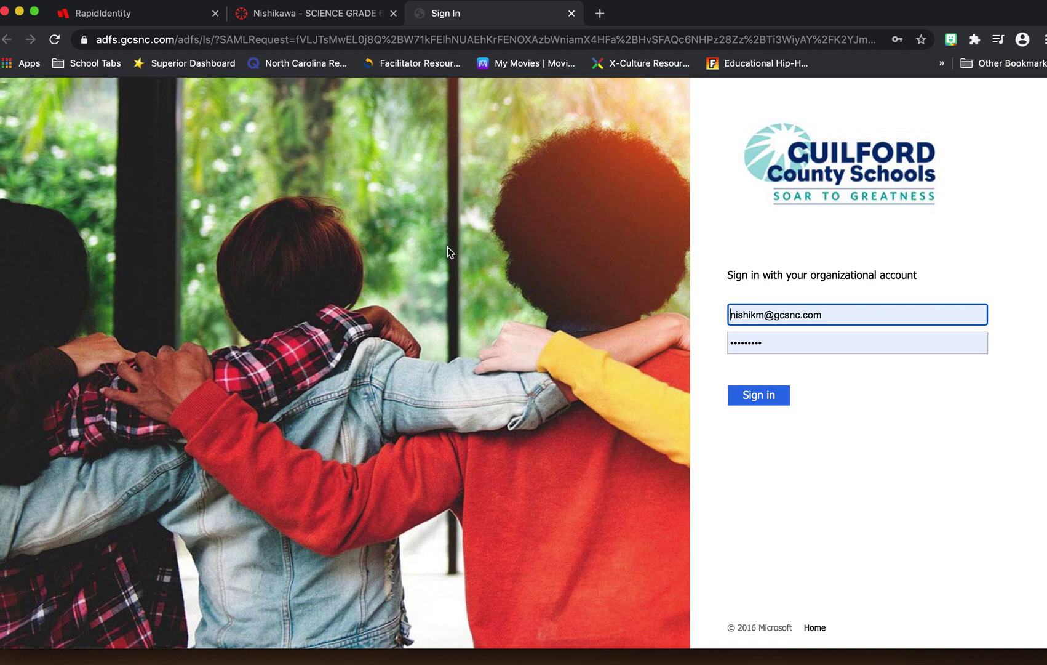
Clear the prefilled email address from the Guilford County Schools sign-in form.
left_click(793, 315)
key("super+a")
key("BackSpace")
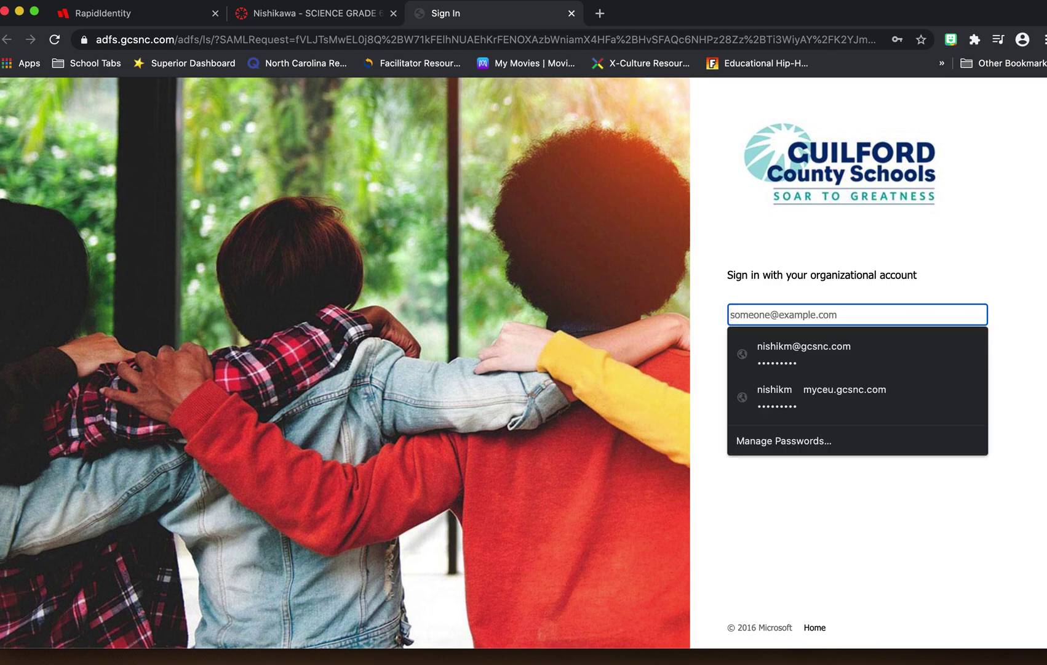
key("Tab")
left_click(763, 315)
left_click(574, 263)
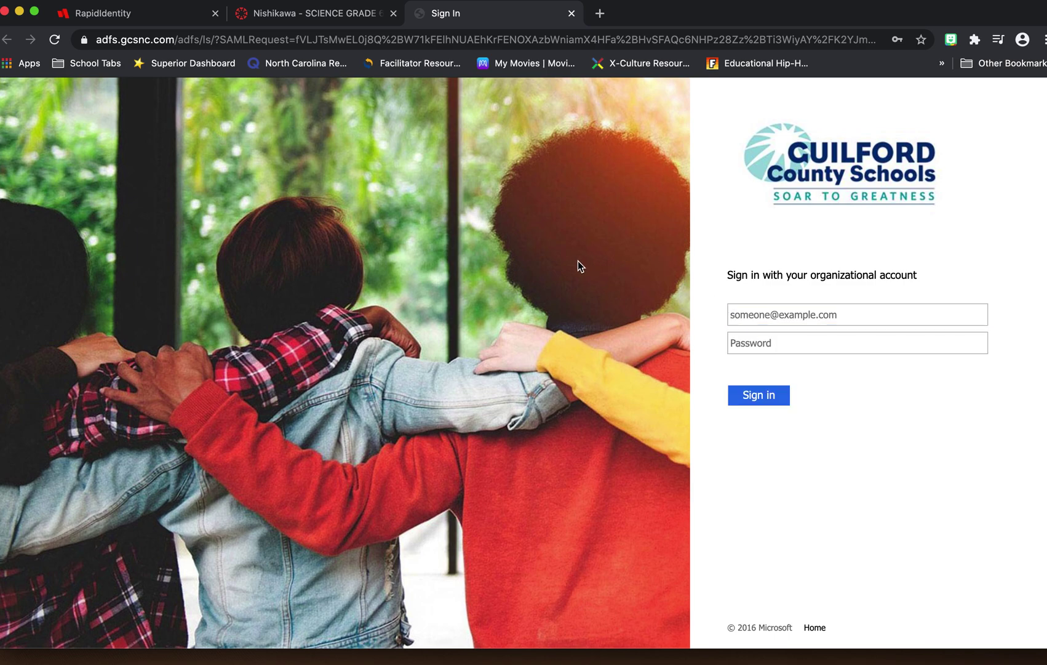
Enter the student school email and password, fix a mistyped character, and submit.
left_click(729, 306)
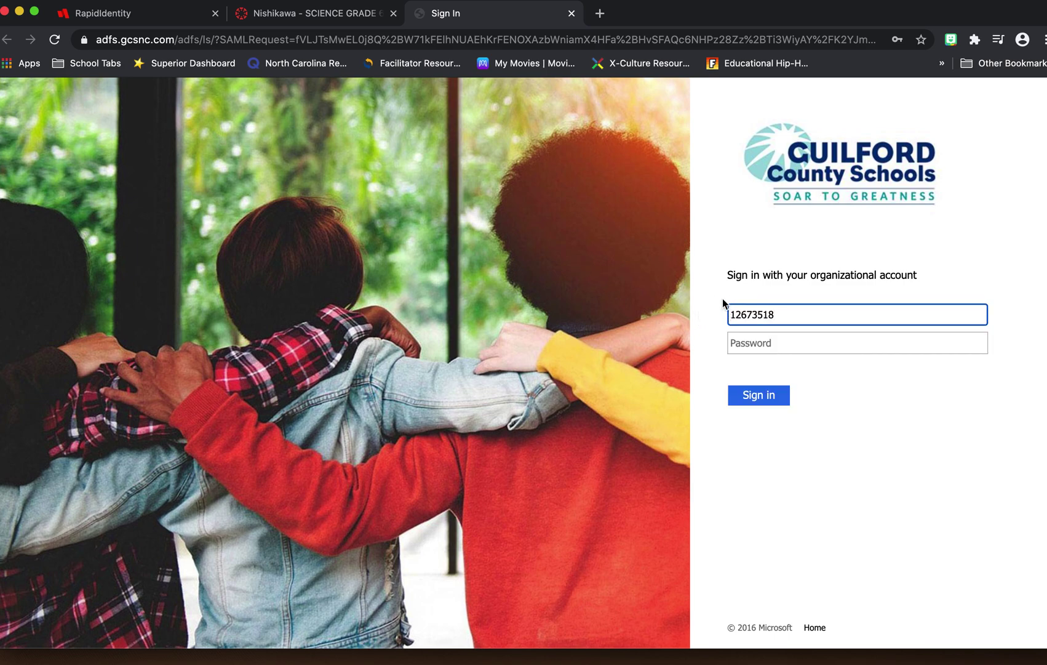
key("Tab")
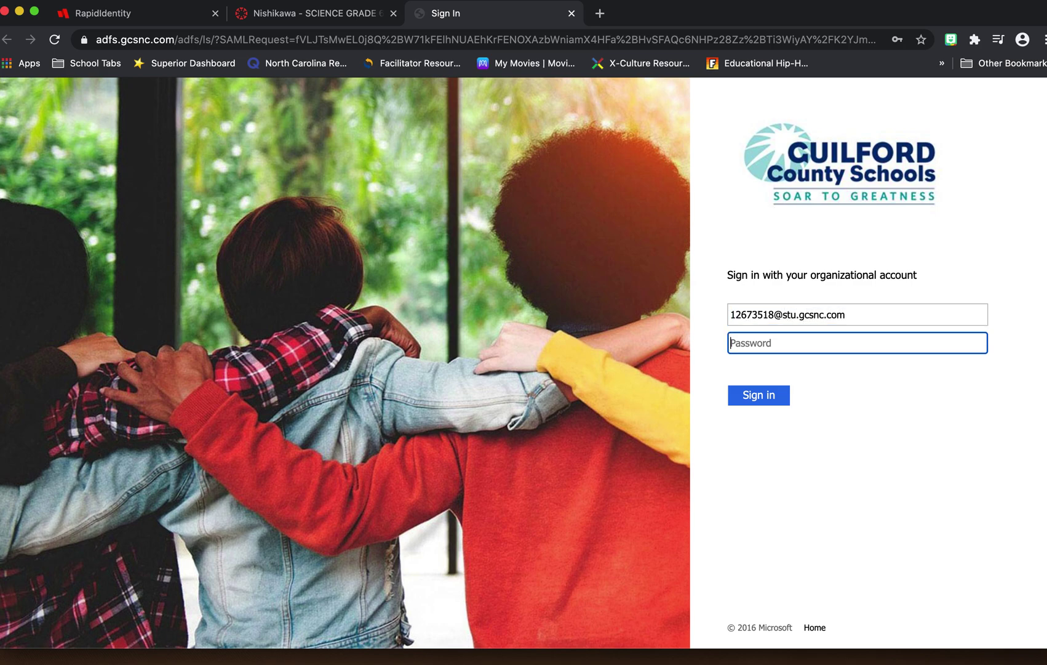
type("•")
key("BackSpace")
type("••")
left_click(760, 399)
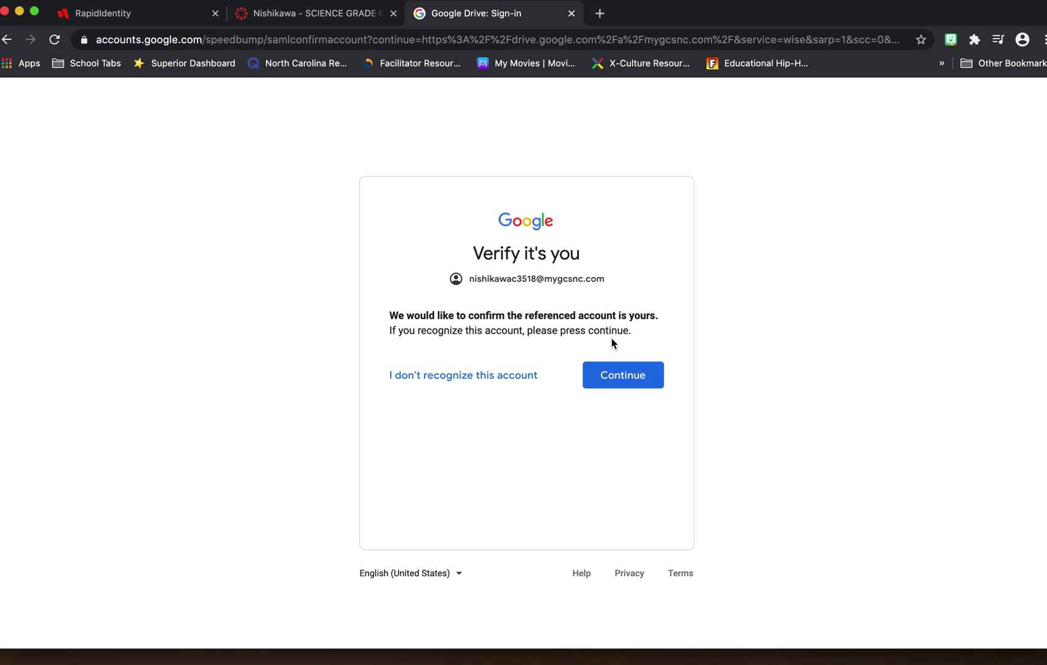
Confirm the student school account on Google's Verify it's you page to reach My Drive.
left_click_drag(468, 281, 545, 281)
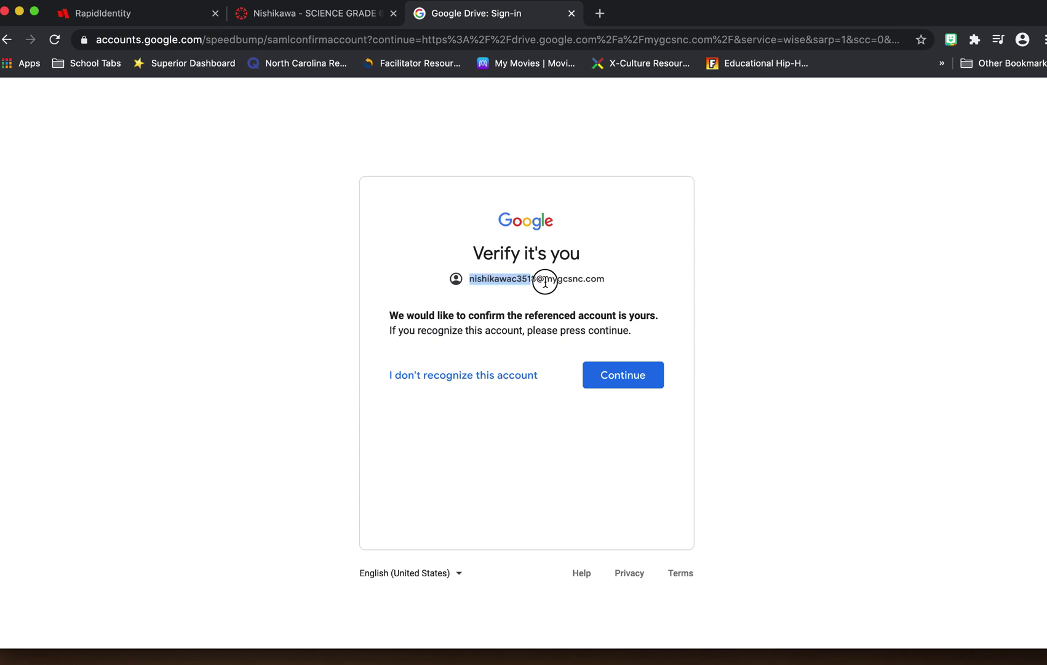
left_click(619, 283)
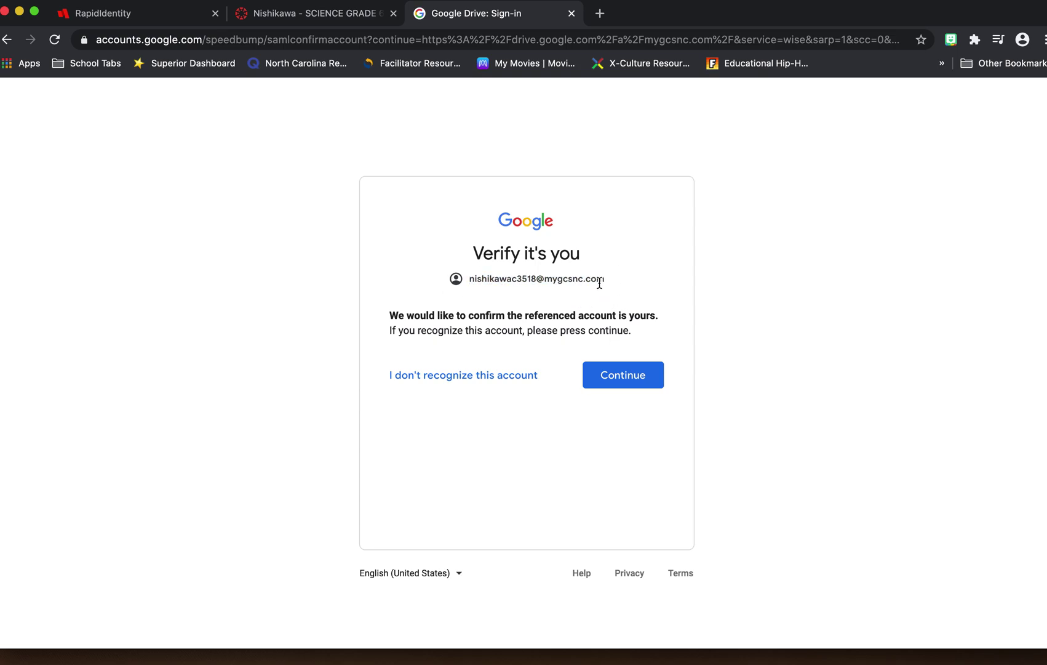
left_click(599, 279)
left_click(481, 279)
left_click(635, 293)
left_click_drag(467, 279, 610, 283)
left_click(609, 282)
left_click(616, 378)
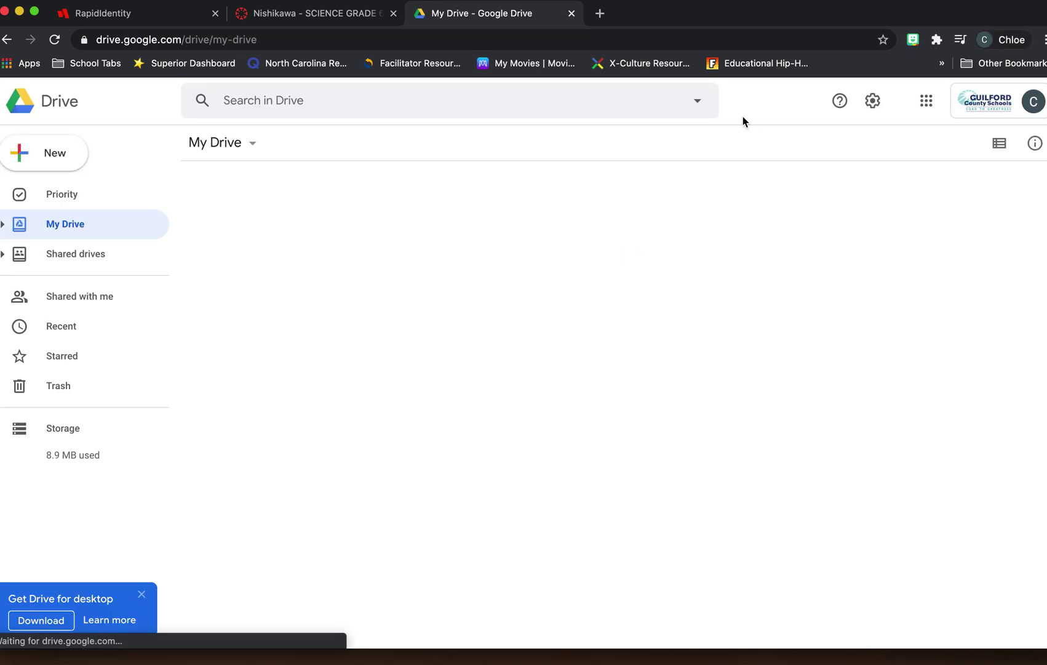
Go to This Week in Canvas and follow Atoms Interactive Notebook to the Digital INB - Atoms M slides.
left_click(328, 11)
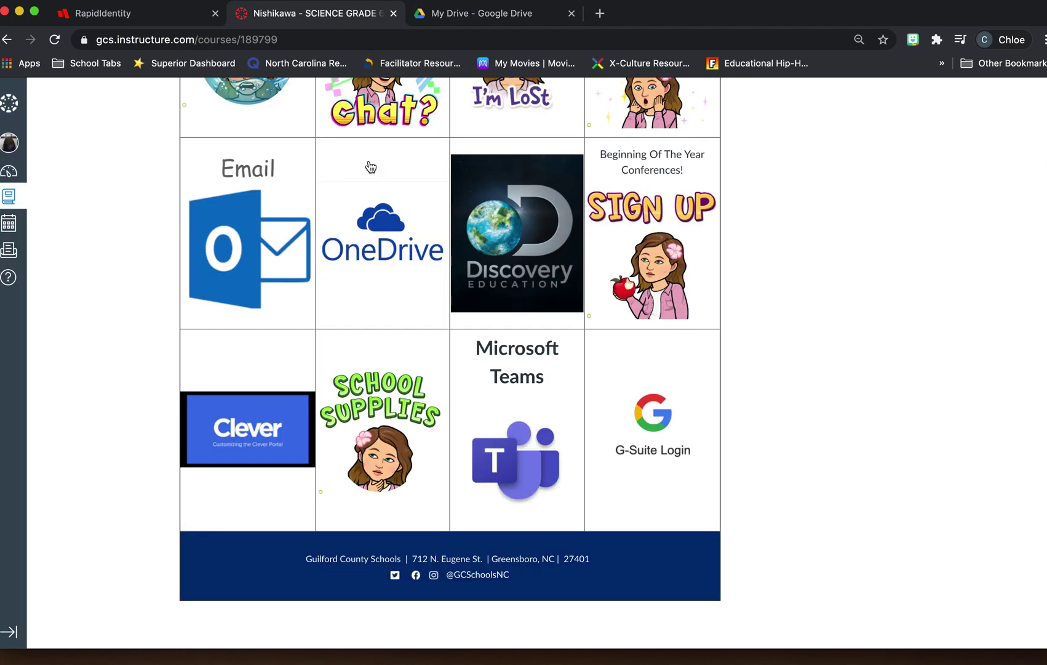
scroll(373, 302, "up", 5)
scroll(374, 304, "up", 10)
scroll(373, 303, "up", 4)
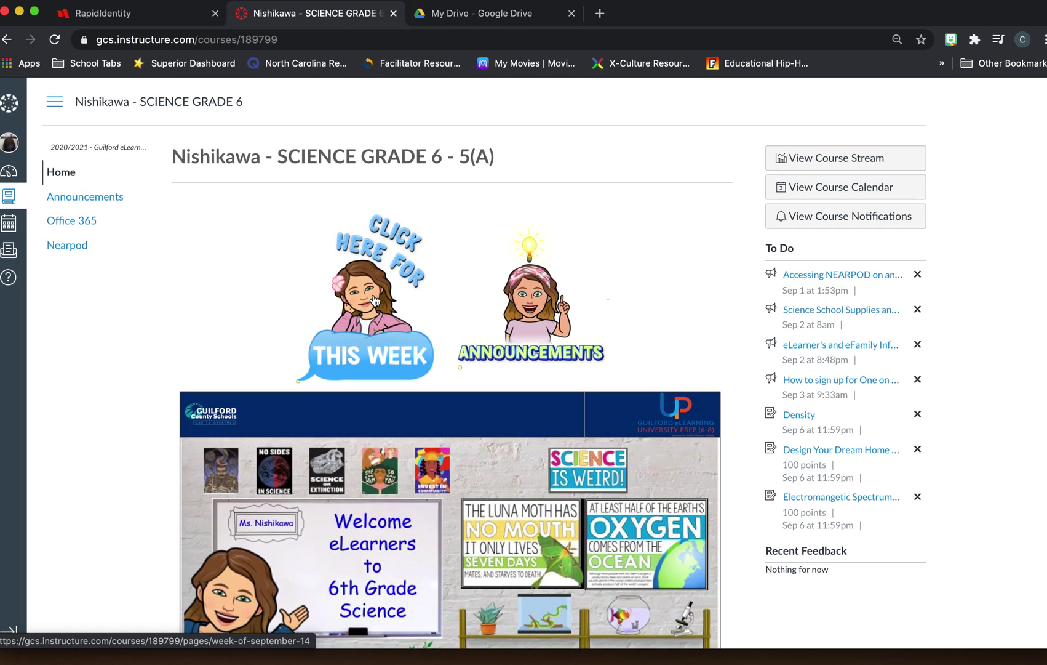
left_click(373, 299)
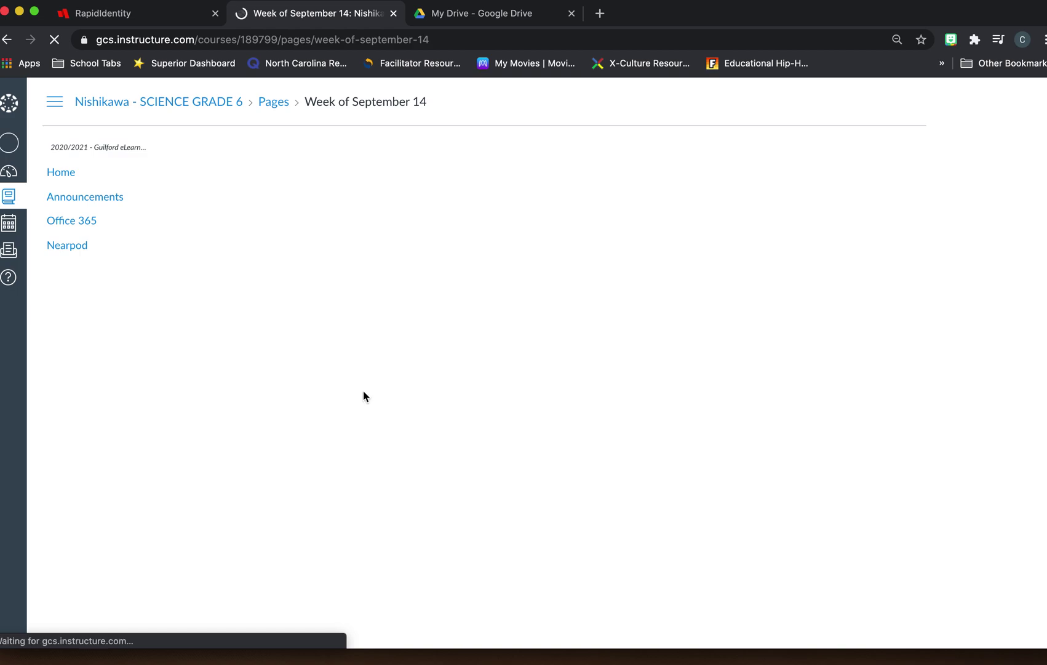
scroll(364, 391, "down", 6)
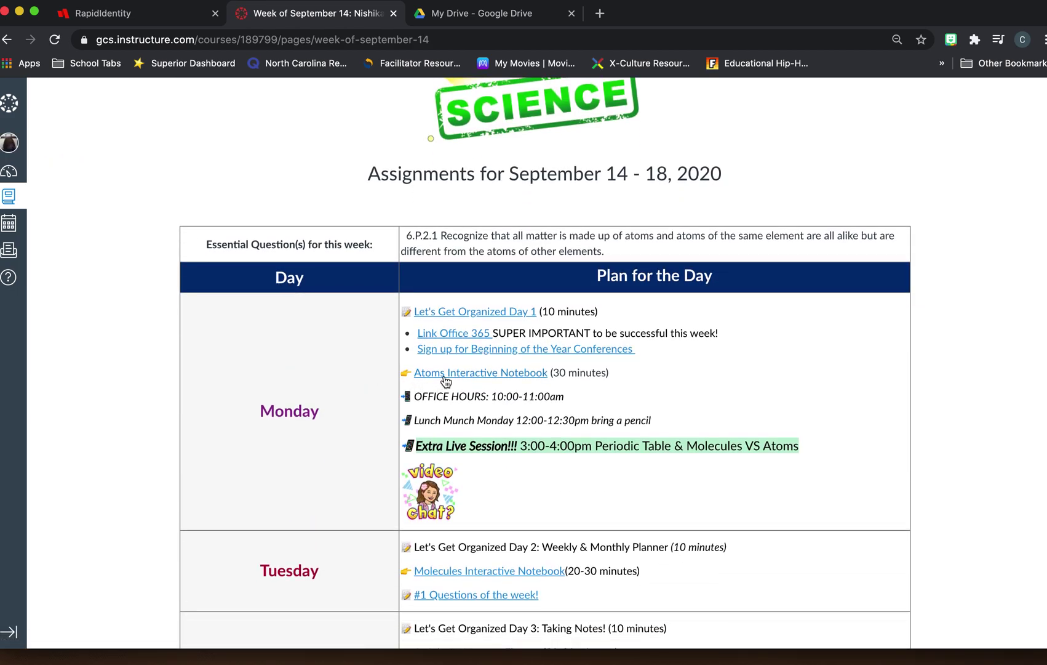
left_click(445, 374)
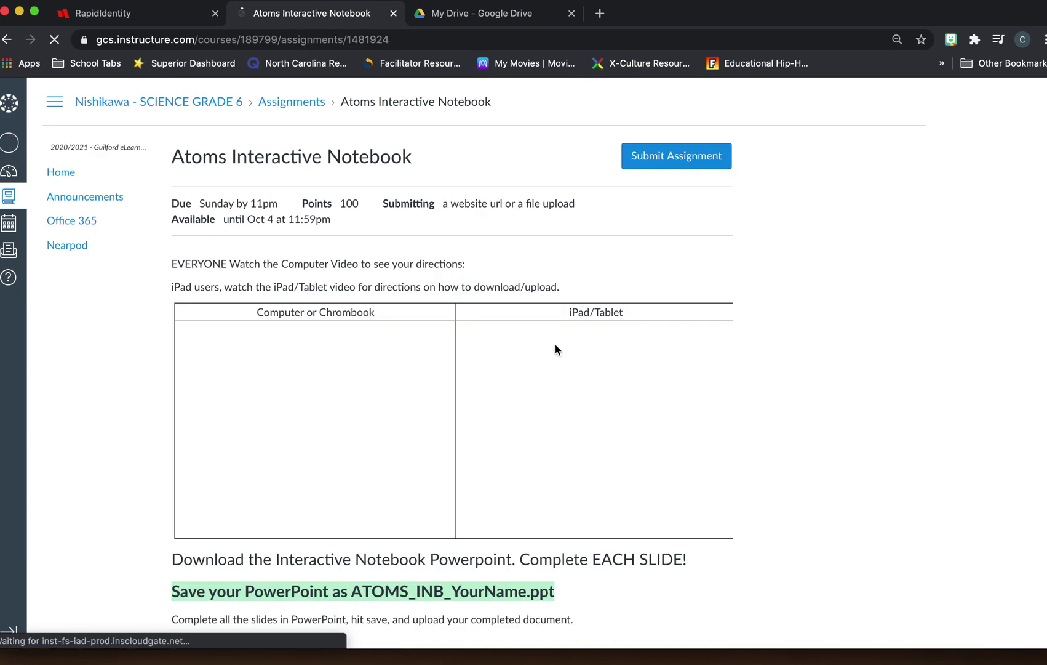
scroll(555, 349, "down", 5)
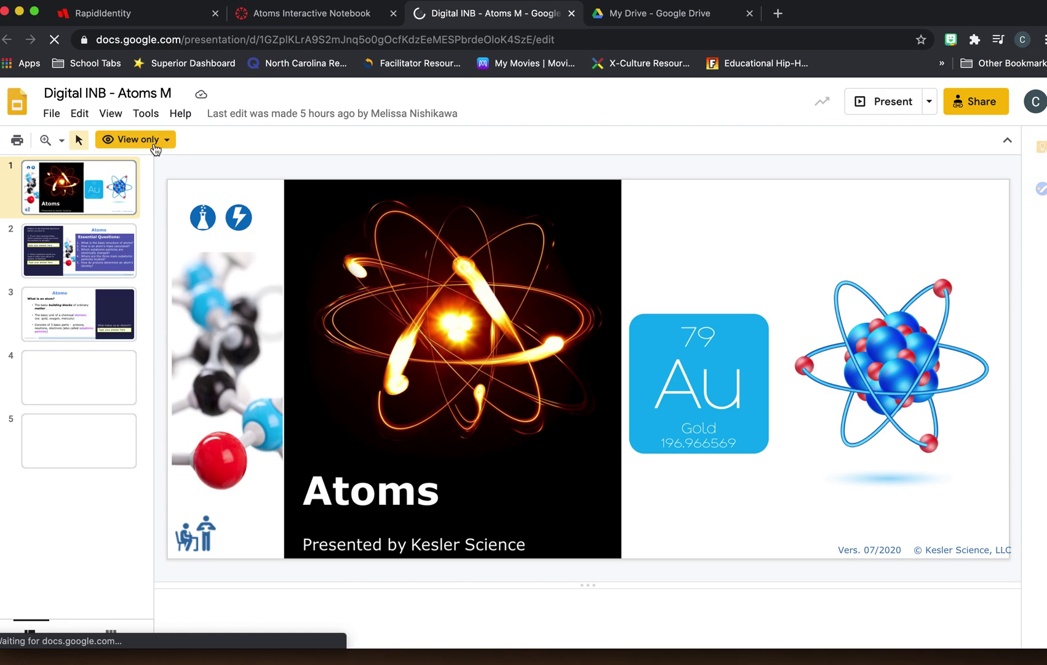
Copy the entire Digital INB - Atoms M presentation with the student's name added to its title.
left_click(49, 115)
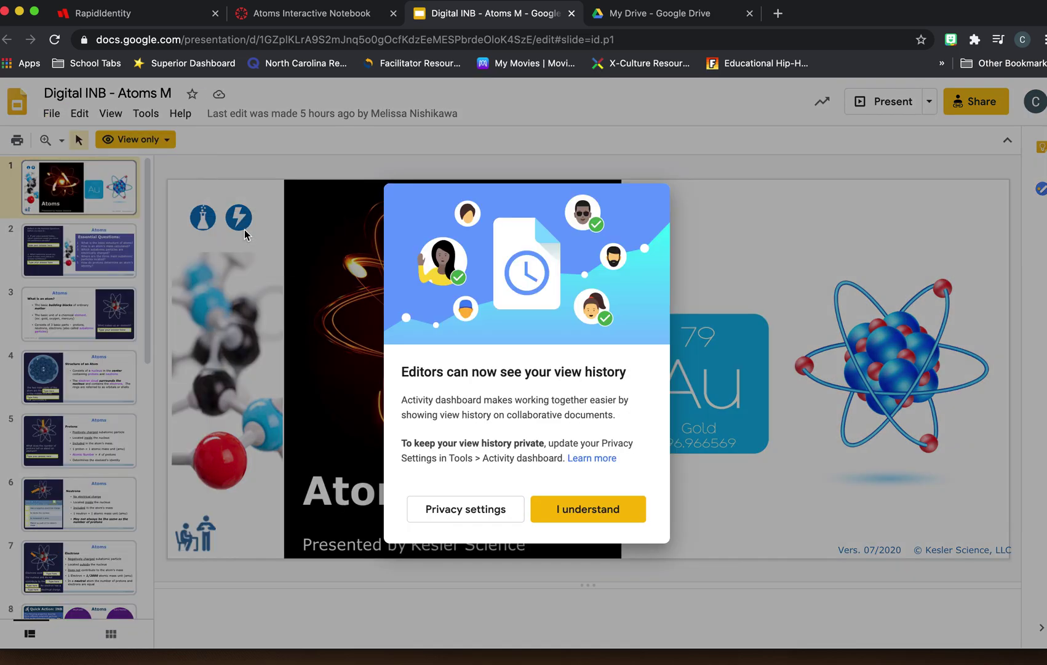
left_click(561, 511)
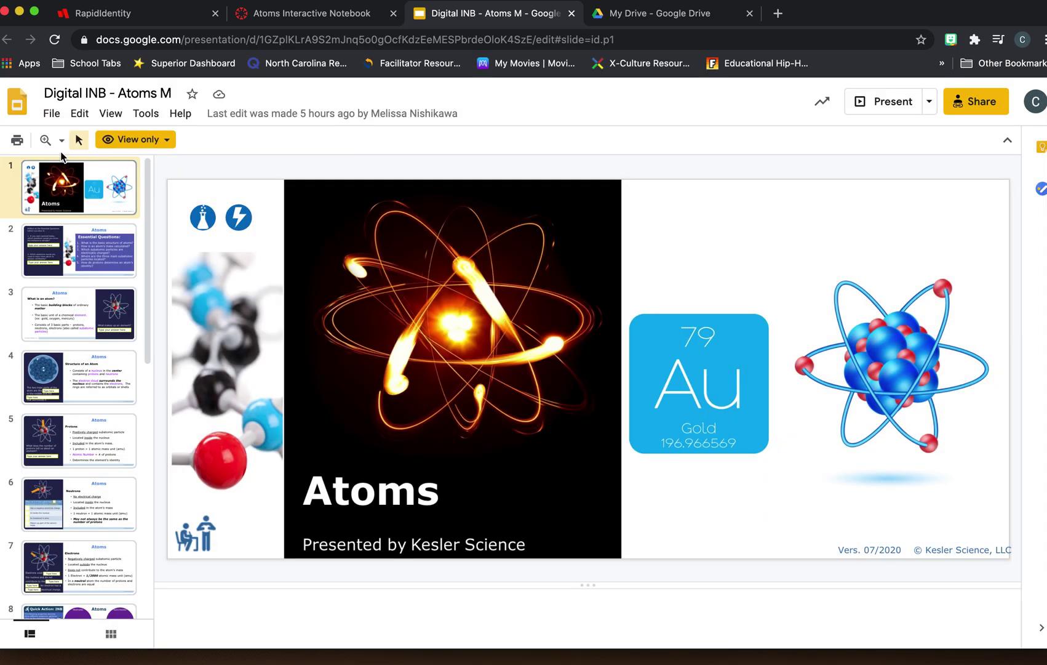
left_click(50, 114)
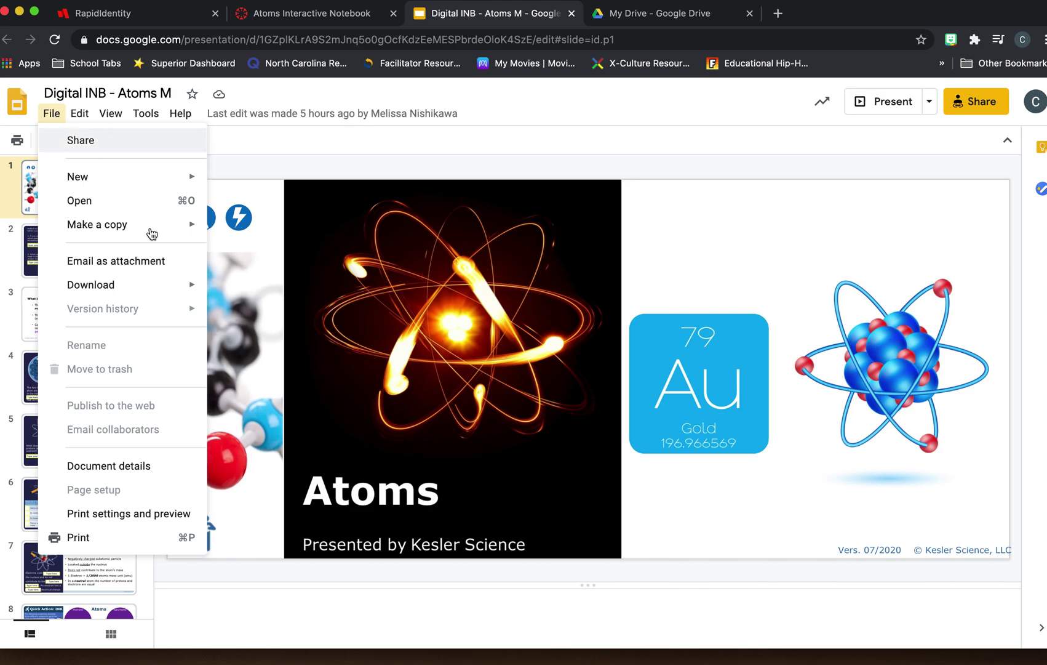
mouse_move(97, 224)
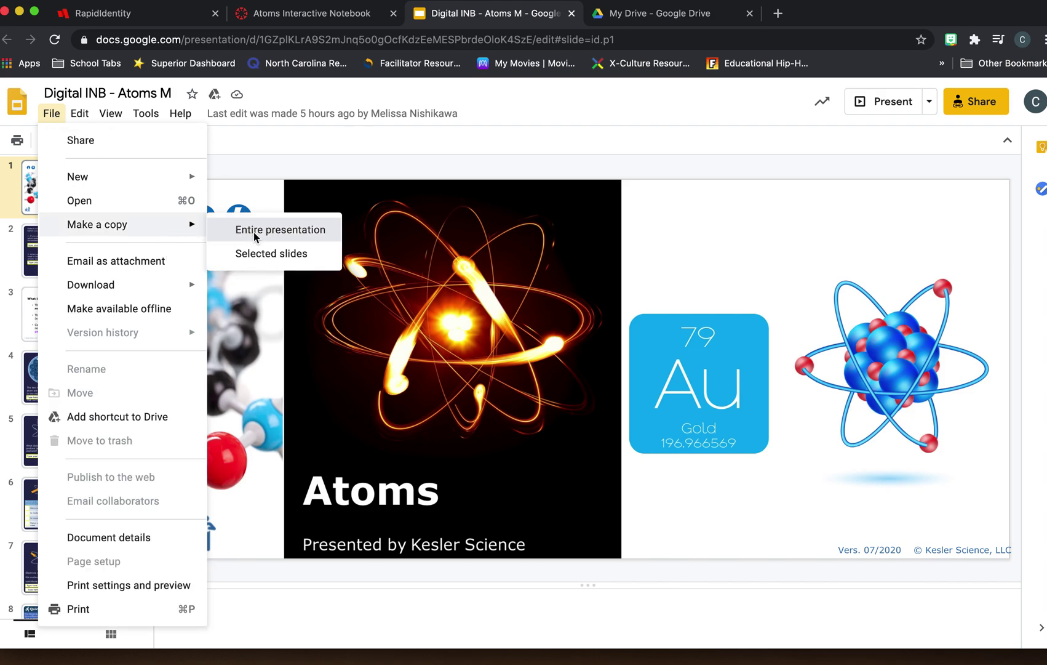
left_click(255, 236)
left_click(576, 335)
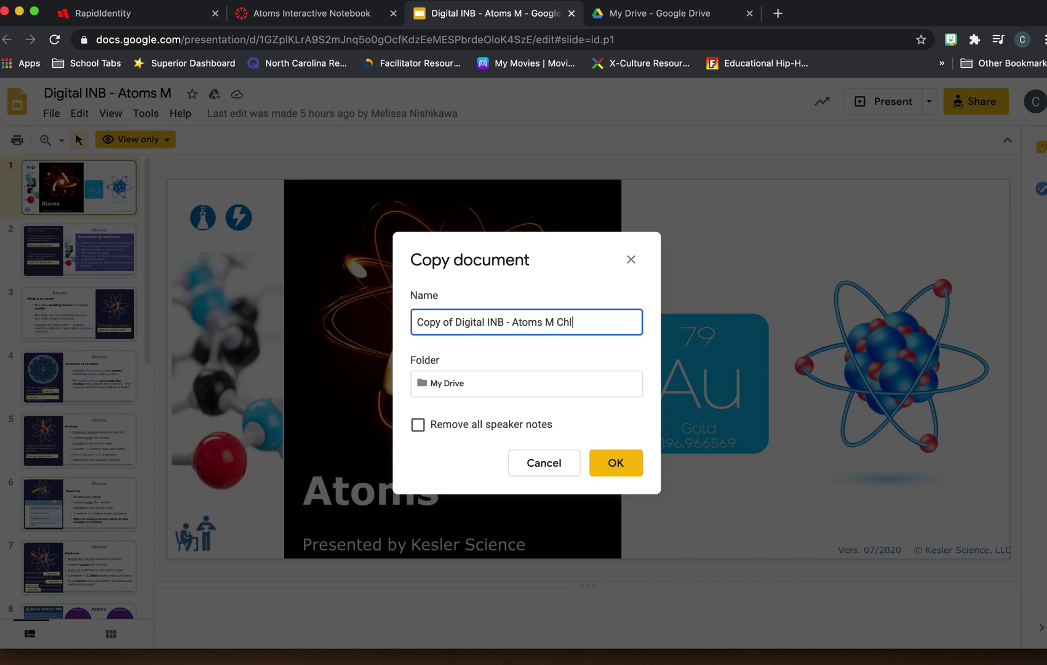
type("shikawa")
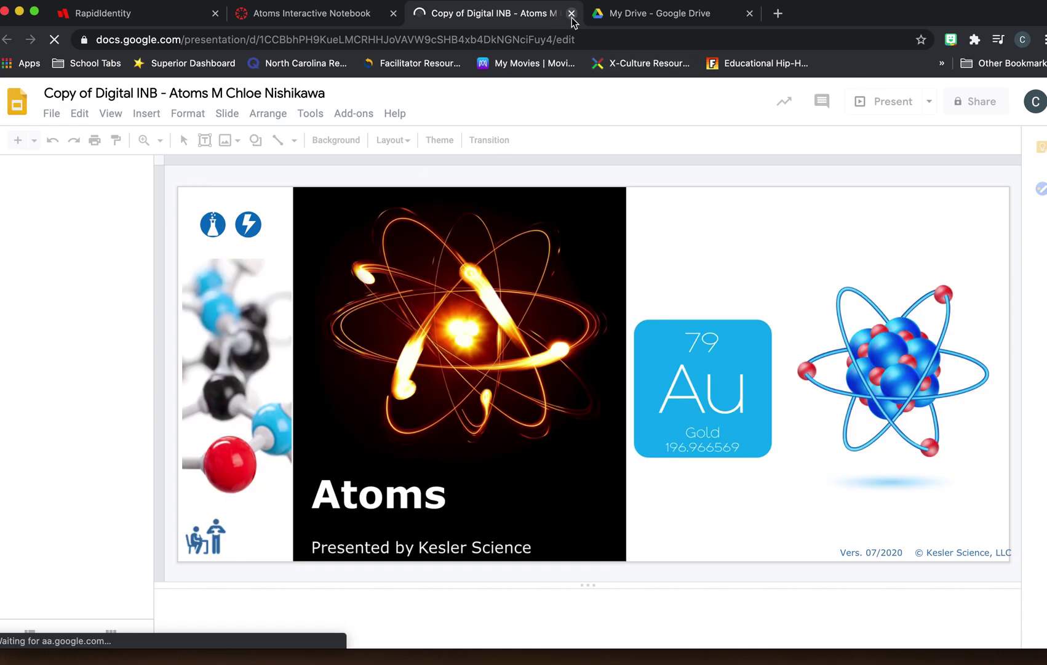
Close the copied presentation's tab, returning to My Drive's Files list with the Atoms copy.
left_click(571, 14)
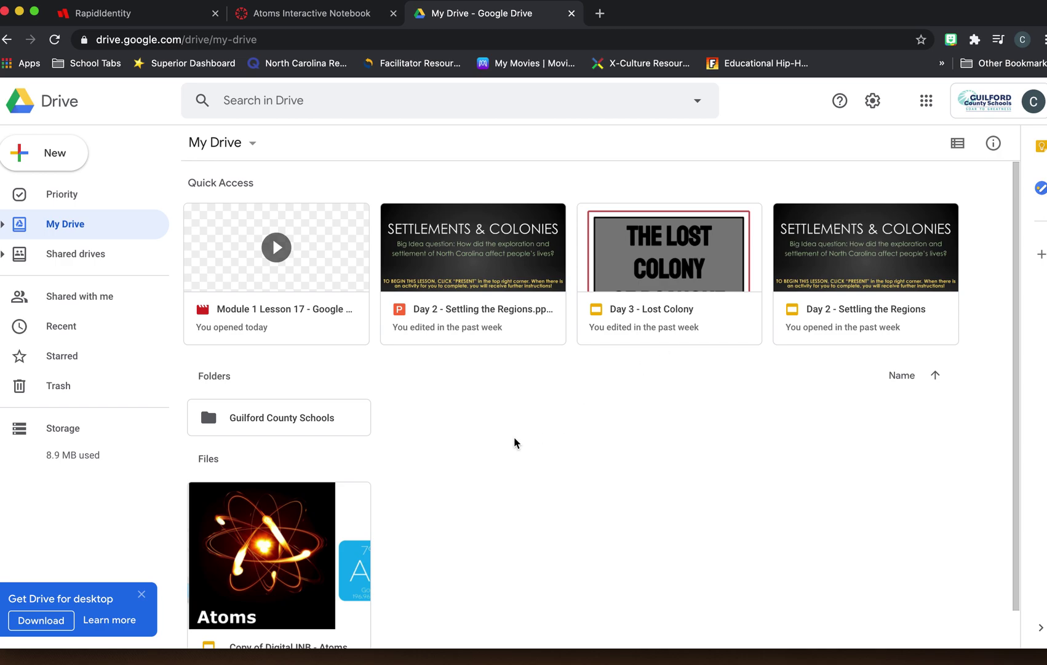
scroll(515, 442, "down", 1)
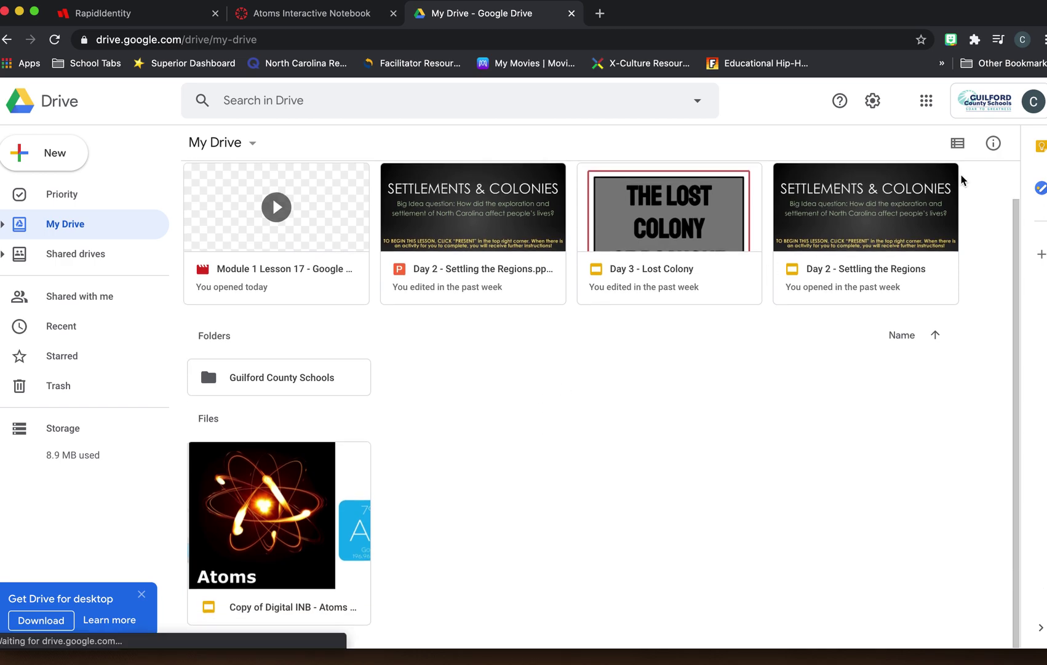